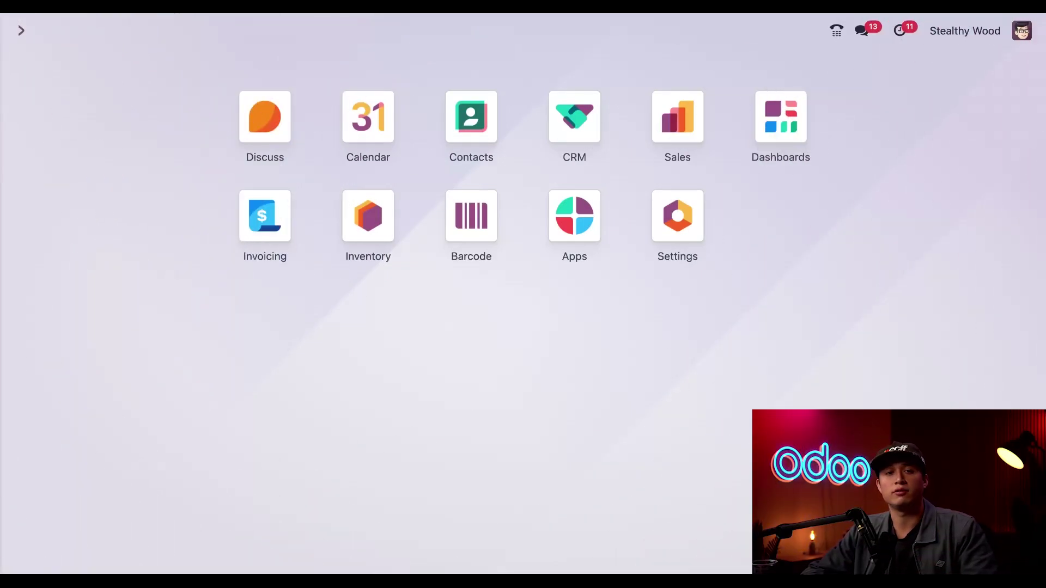
Step: Search the Apps module list for 'voip', then return to the home screen
click(590, 236)
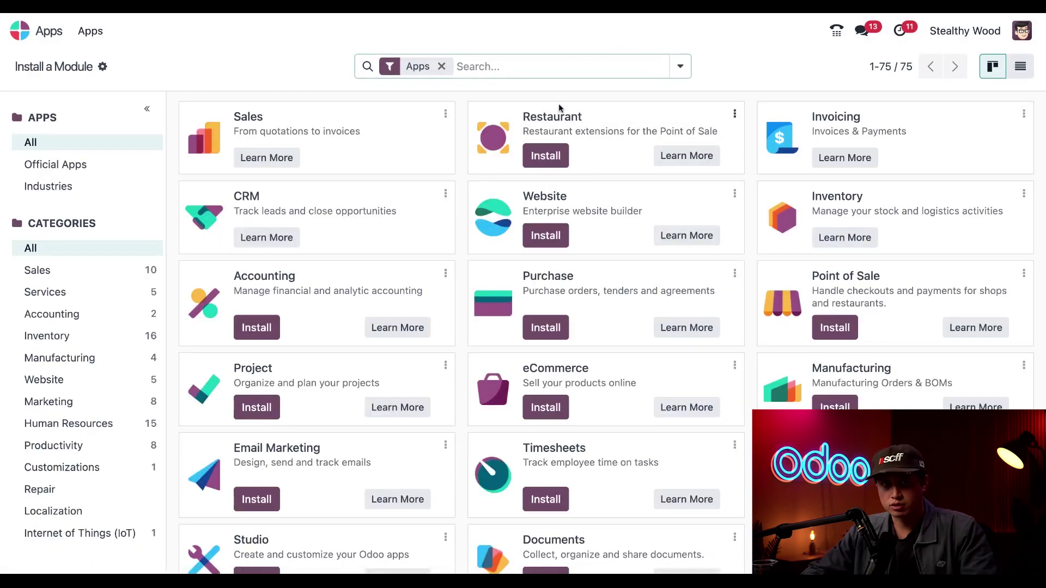
text(voip)
key(Return)
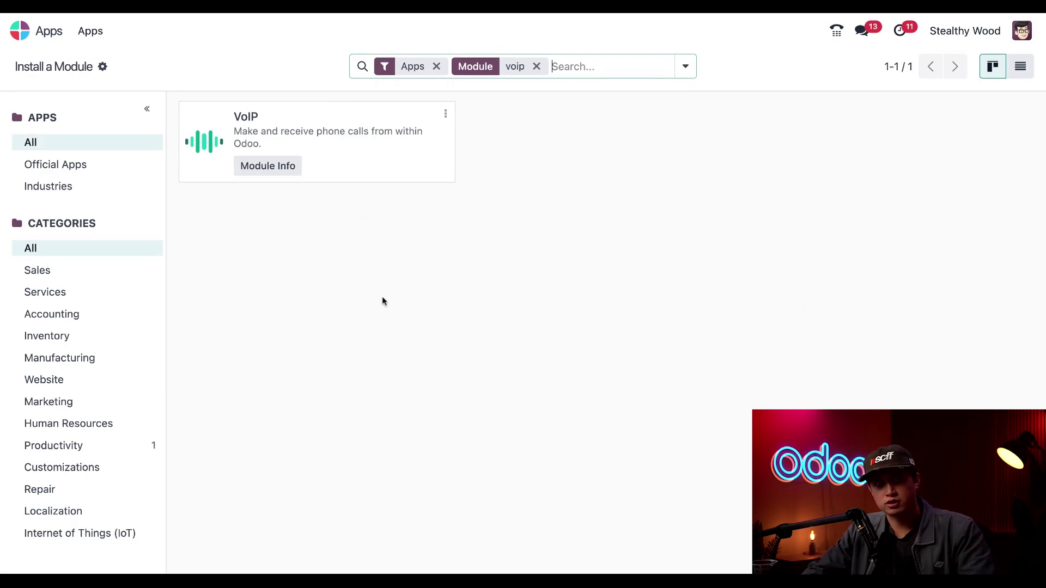
click(27, 38)
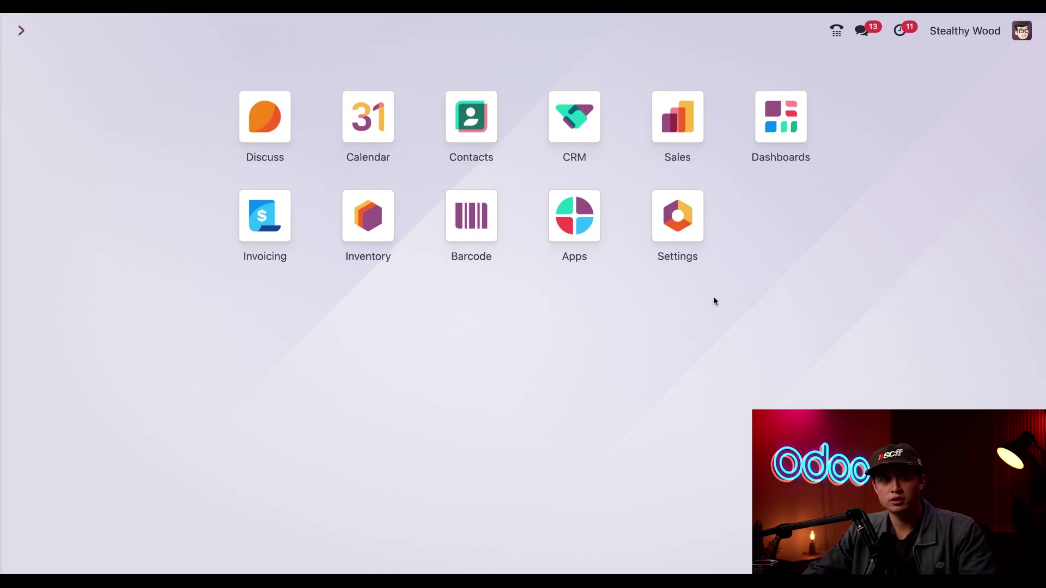
Step: From General Settings, go to Integrations > VoIP and open Manage Providers
click(678, 236)
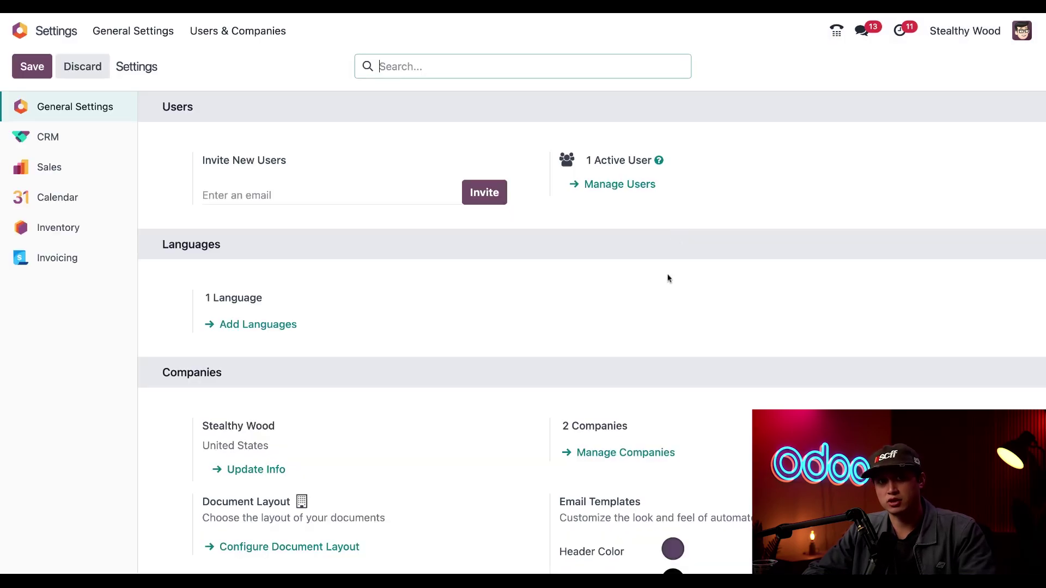
scroll(639, 405, down, 20)
scroll(640, 406, up, 2)
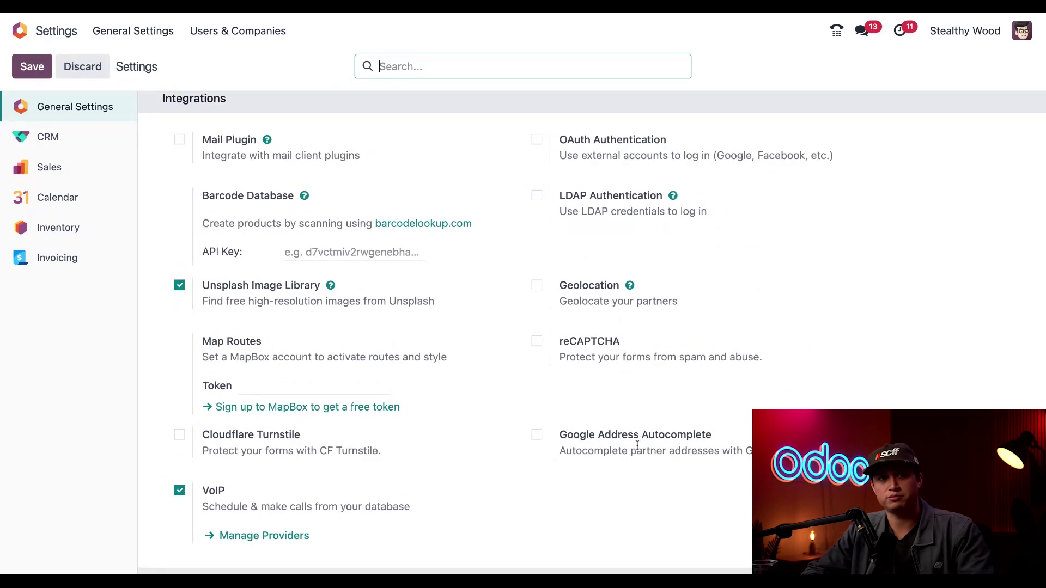
scroll(200, 491, down, 2)
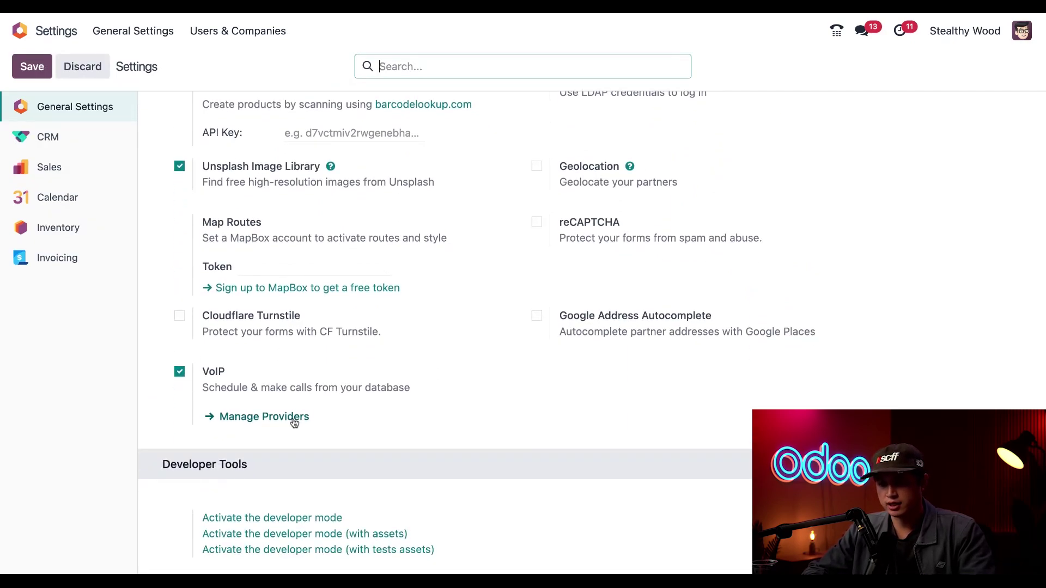
click(294, 418)
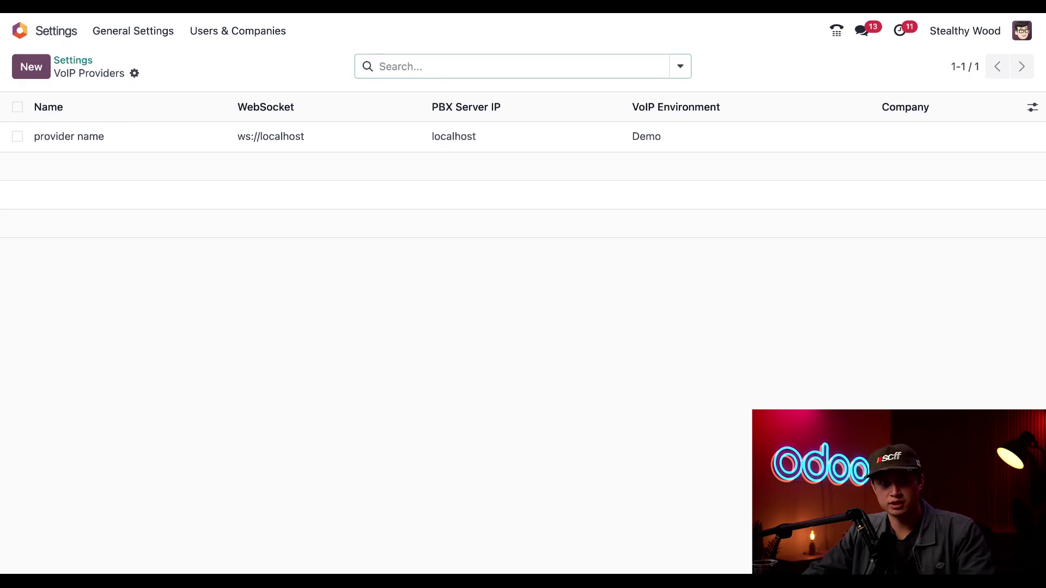
Step: Add a provider row named 'Axivox/Phone' with WebSocket wss://pabx.axivox.com:3443 and save it
click(33, 67)
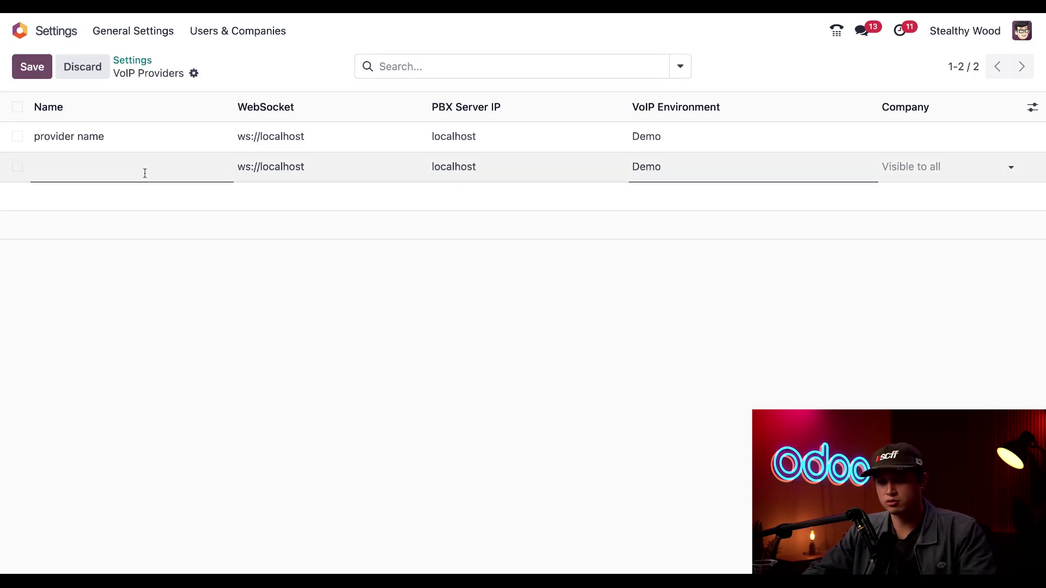
text(Axivox)
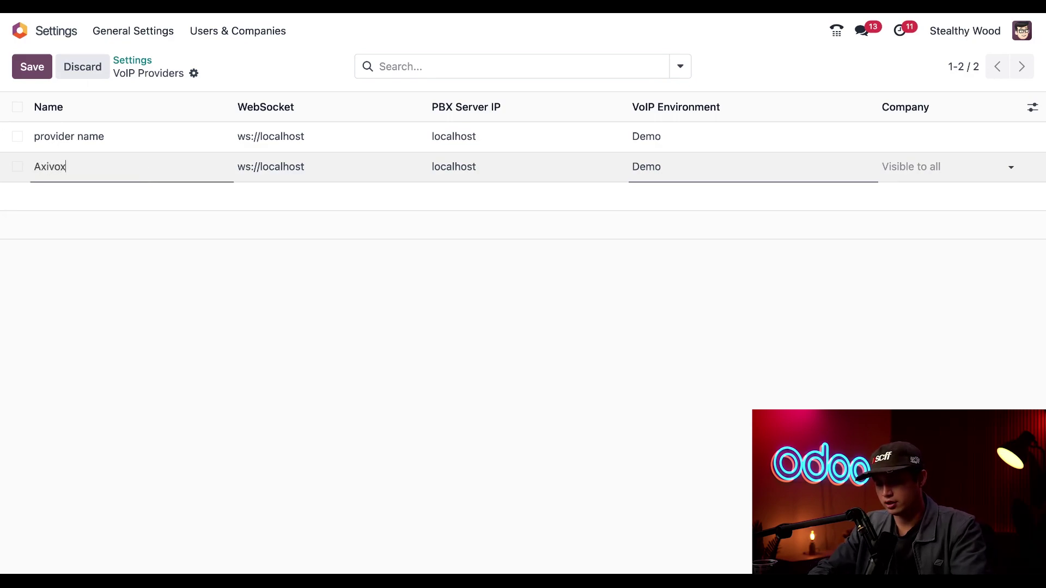
text(/Phones)
key(BackSpace)
key(BackSpace)
key(BackSpace)
text(ne)
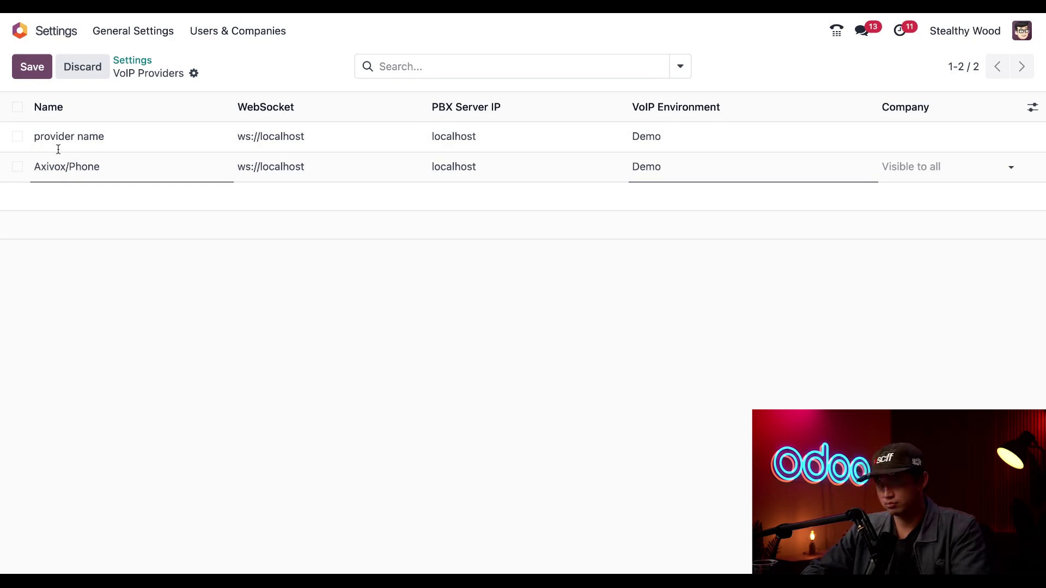
double_click(275, 169)
key(ctrl+a)
text(wss://pabx.axivox.com:3443)
click(342, 292)
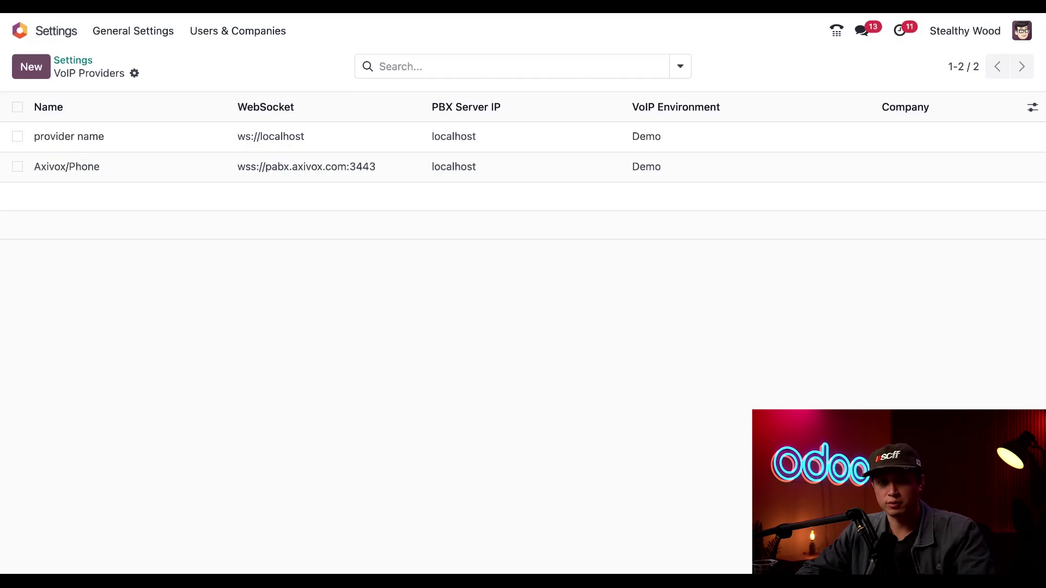
Step: Set Axivox/Phone's PBX Server IP to demoint.axivox.com and VoIP Environment to Production, then save
click(453, 166)
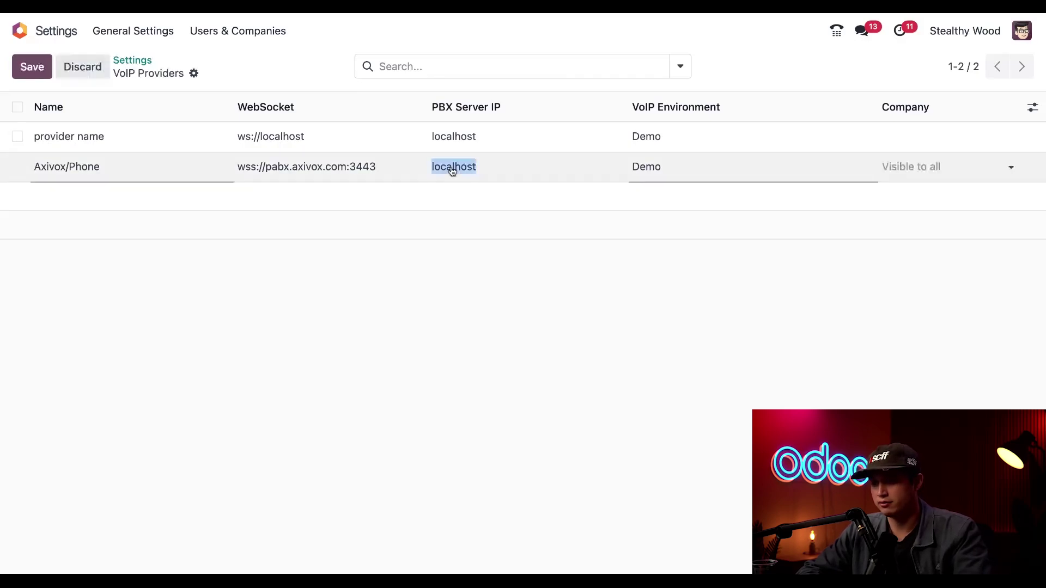
text(demoint.axivox.com)
click(518, 288)
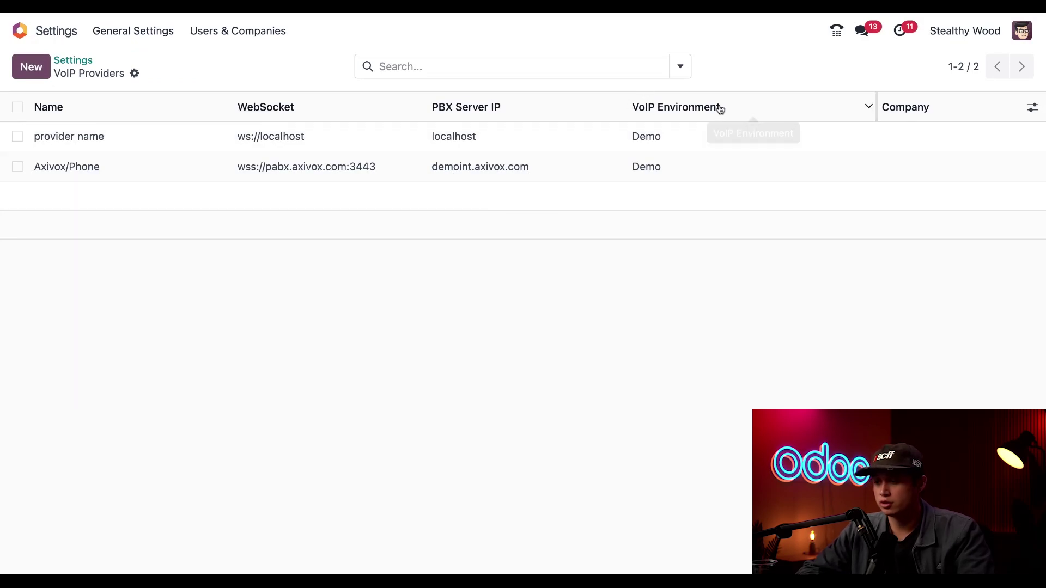
click(676, 168)
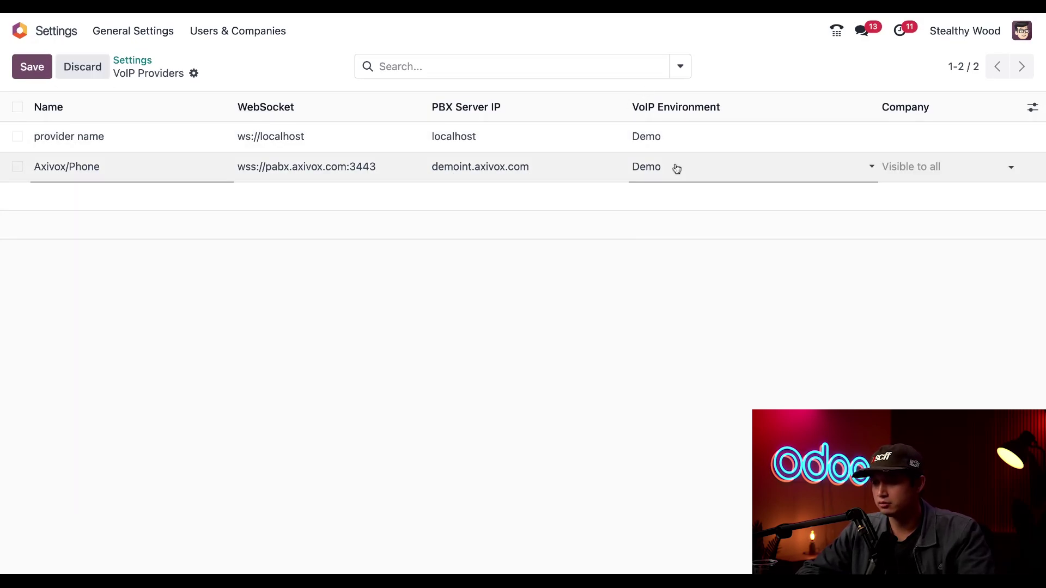
click(675, 182)
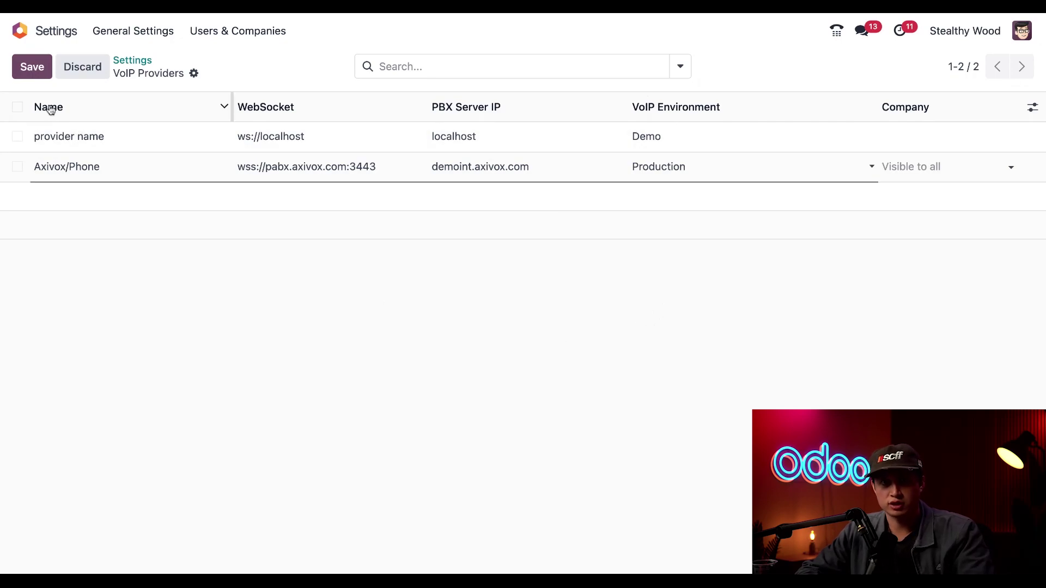
click(44, 77)
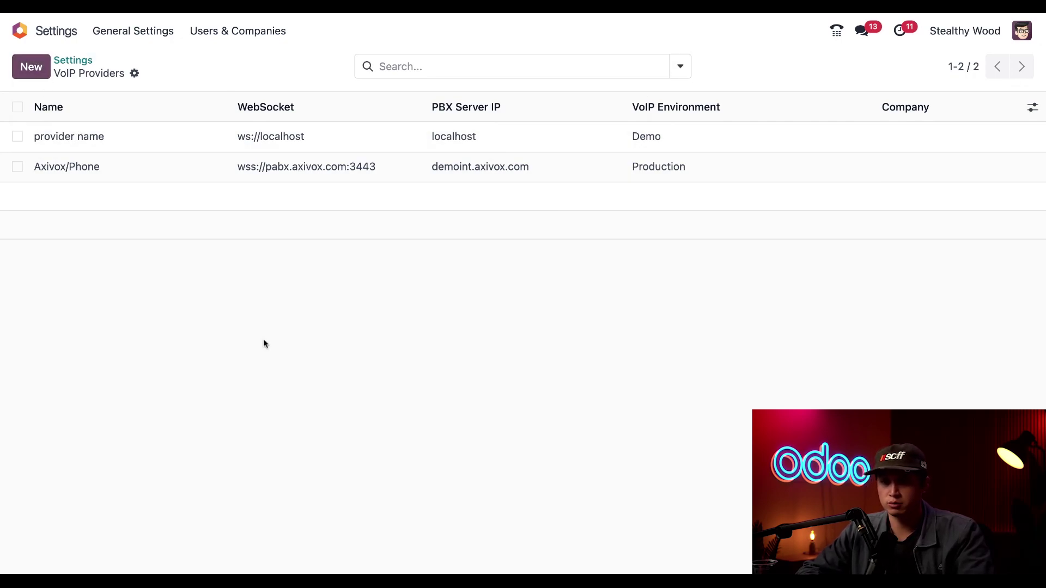
Step: Through Manage Users, choose Axivox/Phone as Voip Provider in the admin user's VoIP tab
click(76, 61)
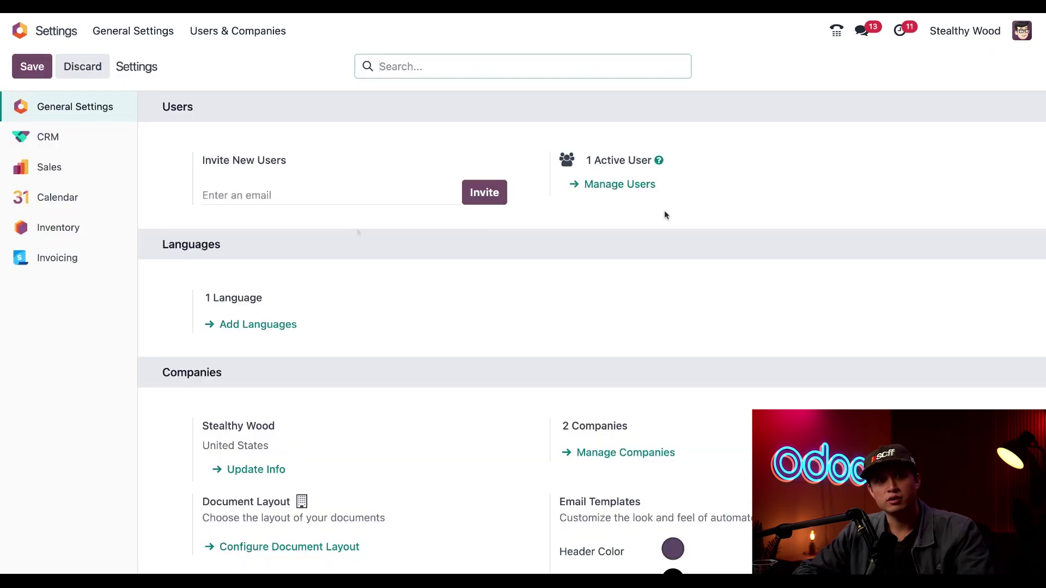
click(625, 194)
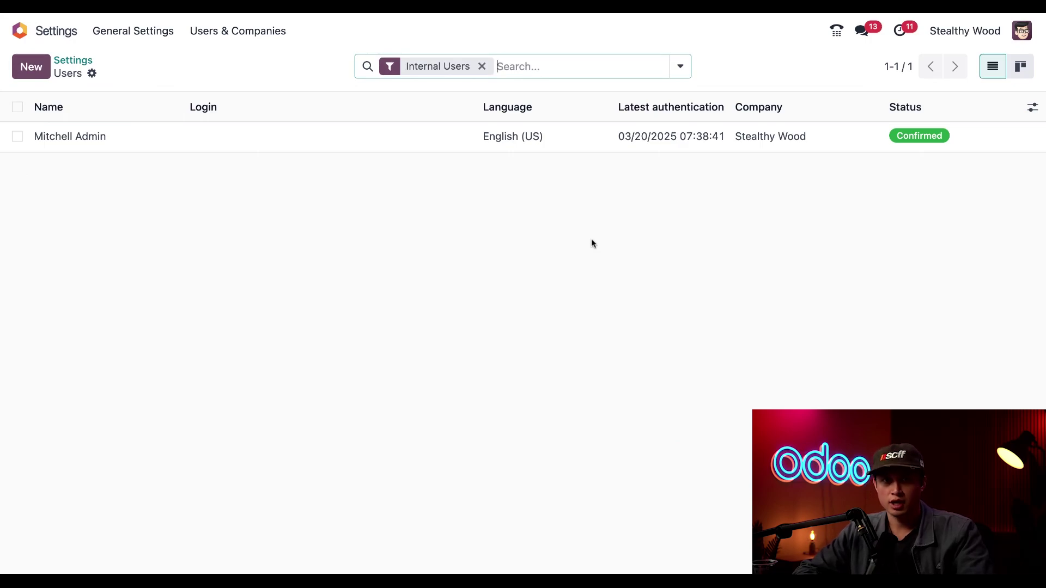
click(388, 145)
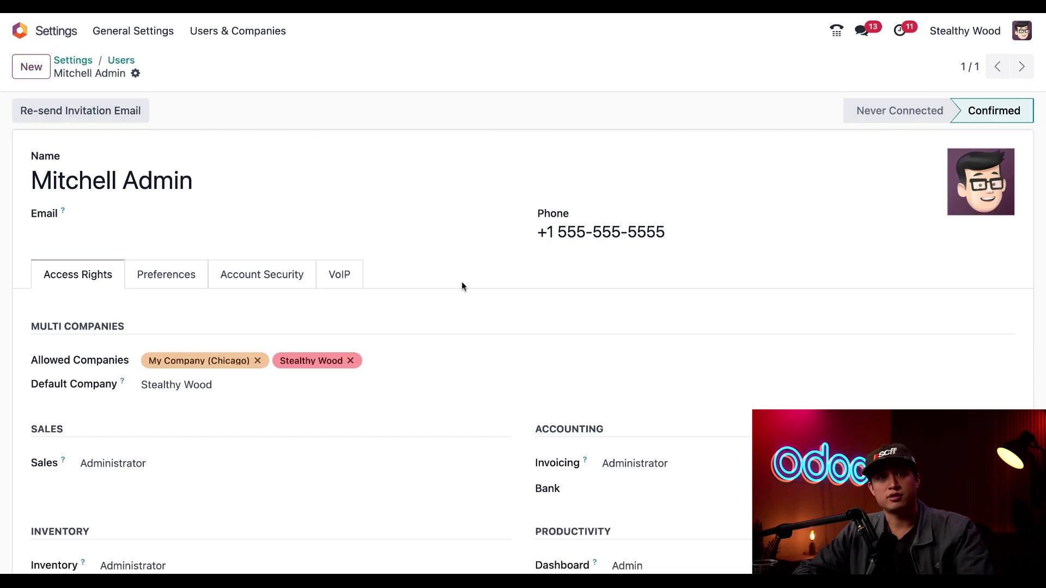
click(343, 279)
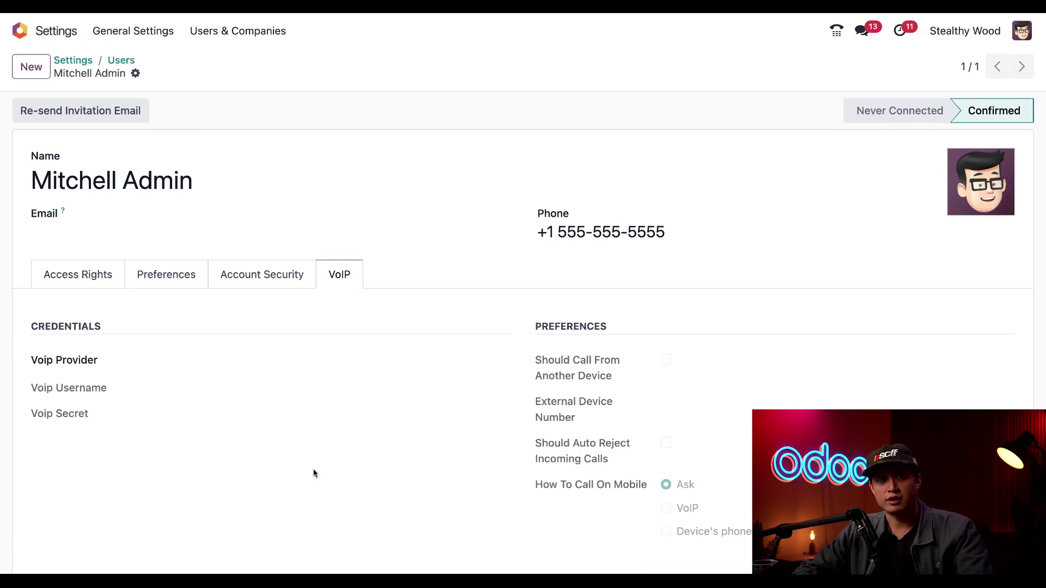
click(165, 361)
click(203, 410)
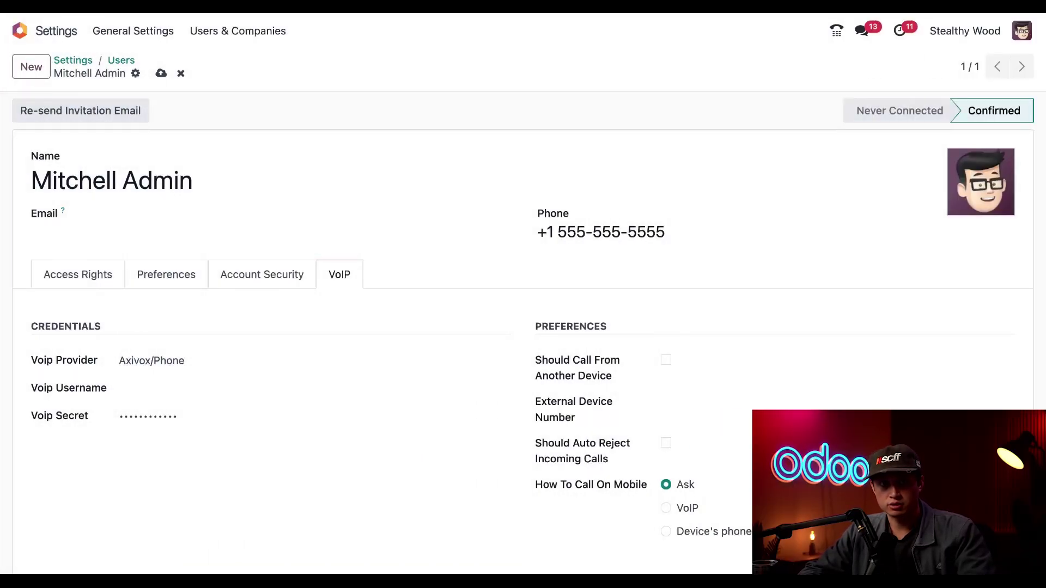
Step: Paste the Axivox username into the admin user's Voip Username field
click(120, 388)
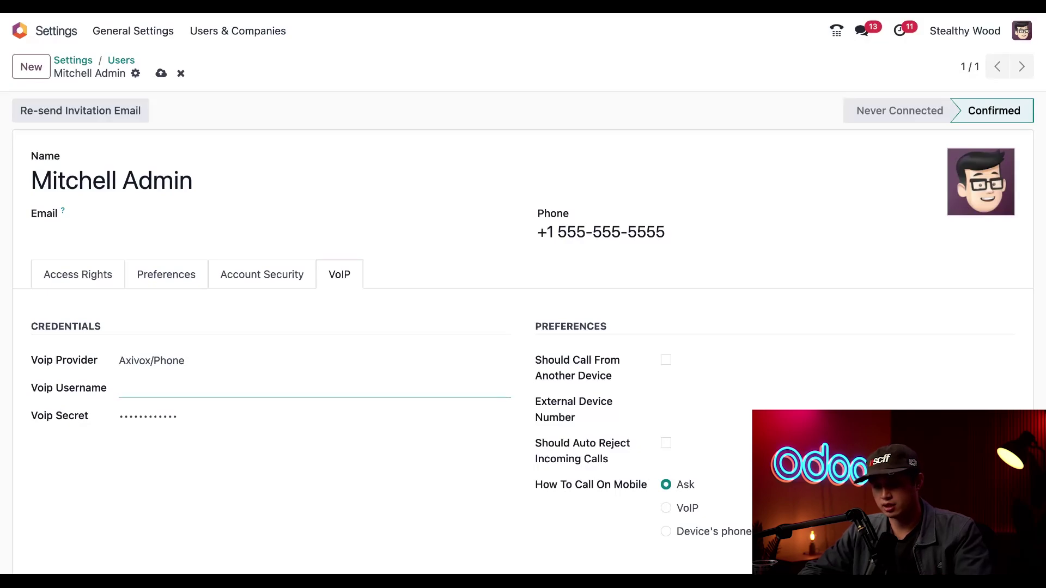
text(demoint)
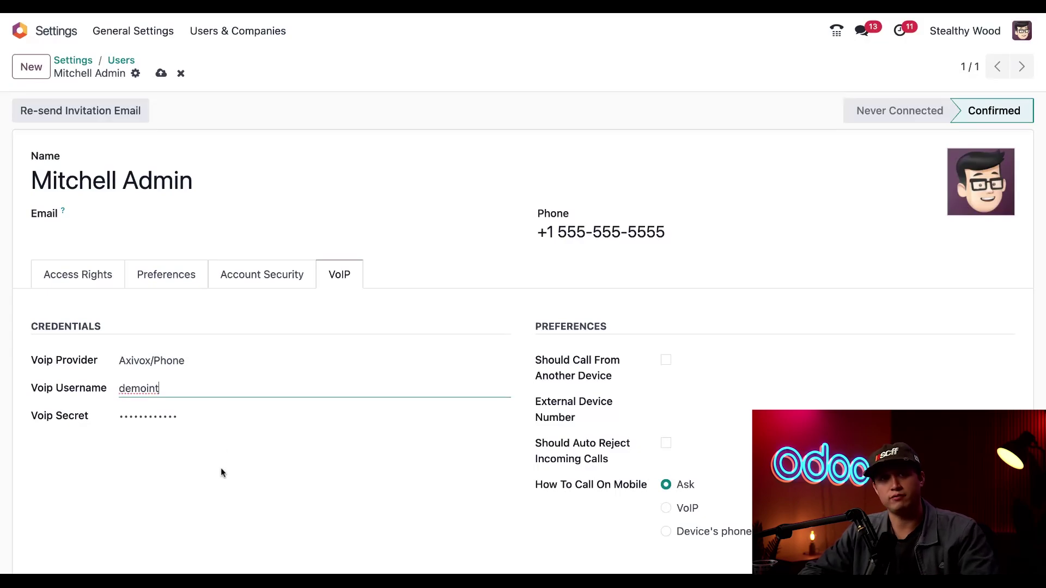
click(224, 468)
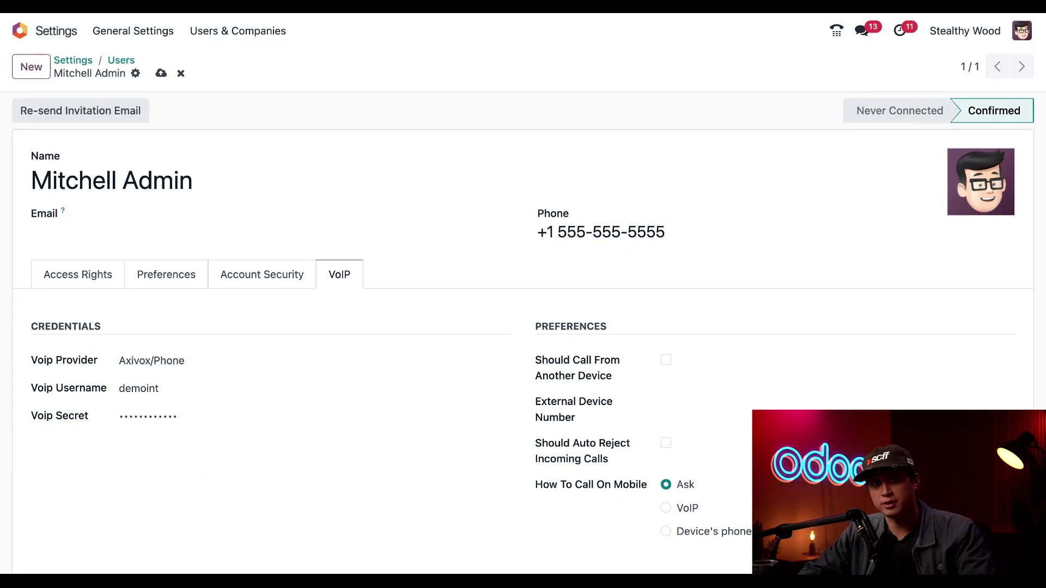
Step: Save the user record, then call the contact found by searching 'paul' in the softphone's Contacts
key(alt+s)
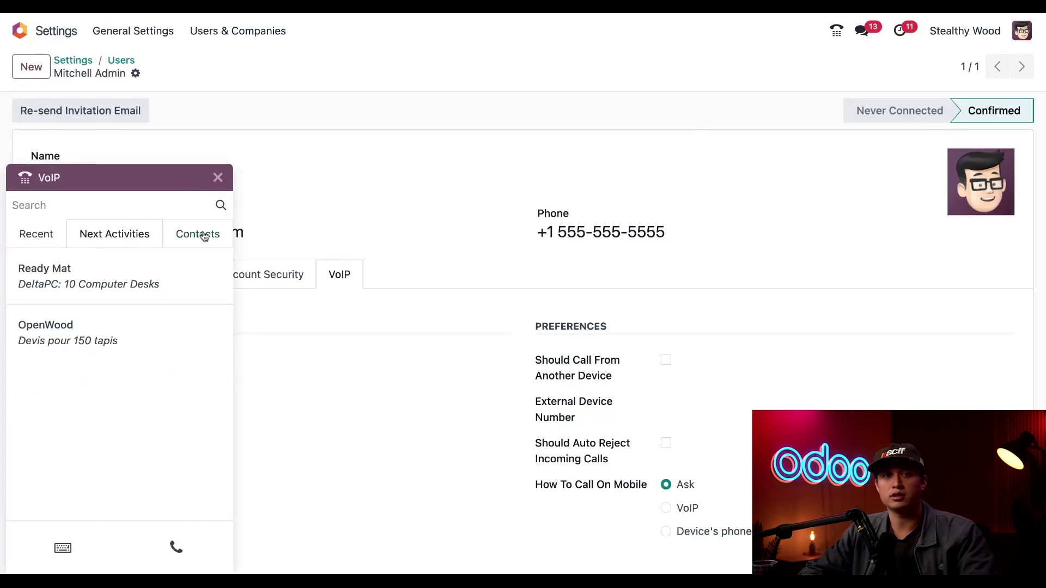
click(204, 236)
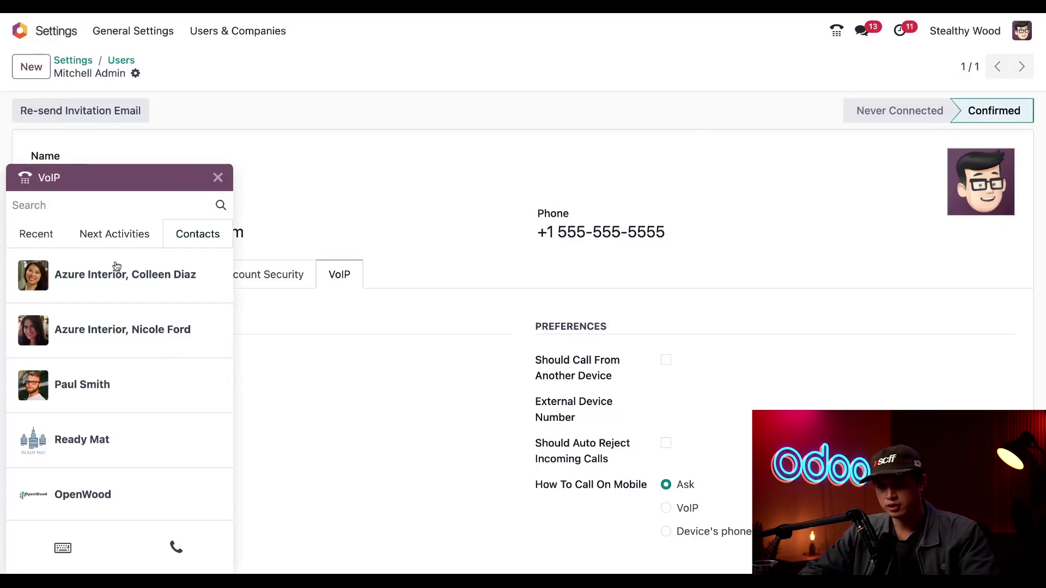
click(108, 207)
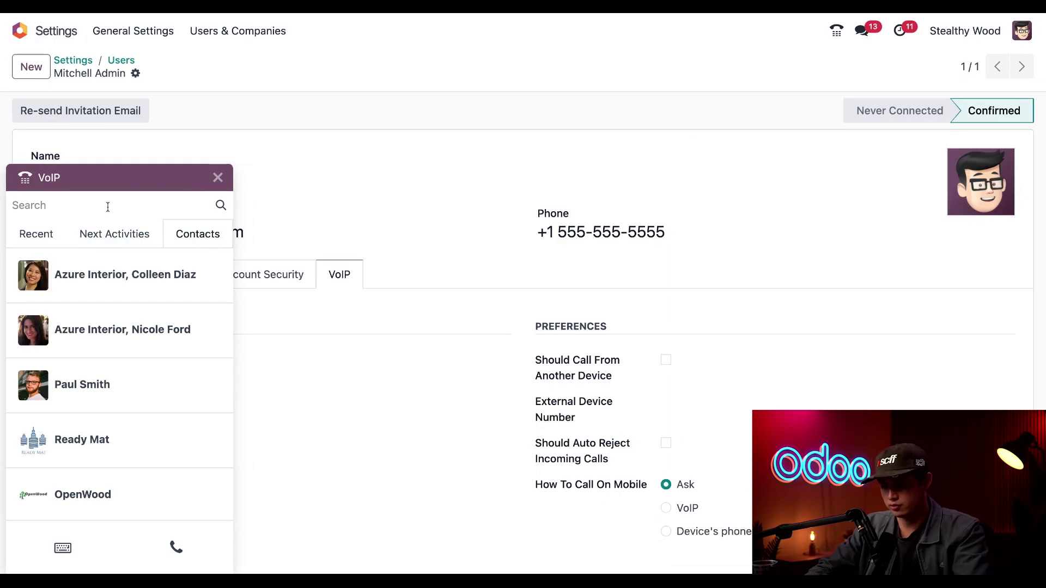
text(paul)
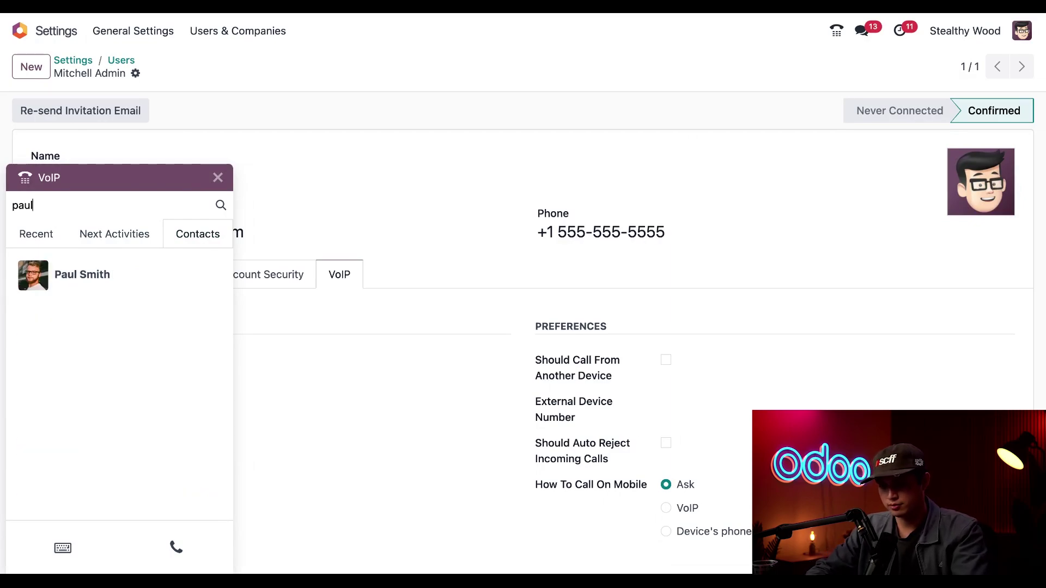
click(75, 277)
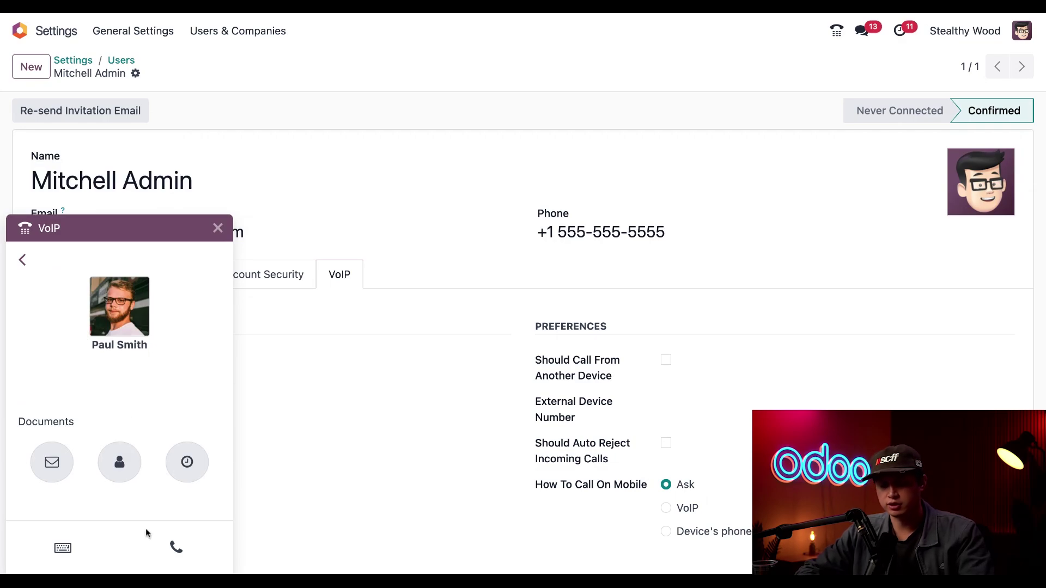
click(180, 549)
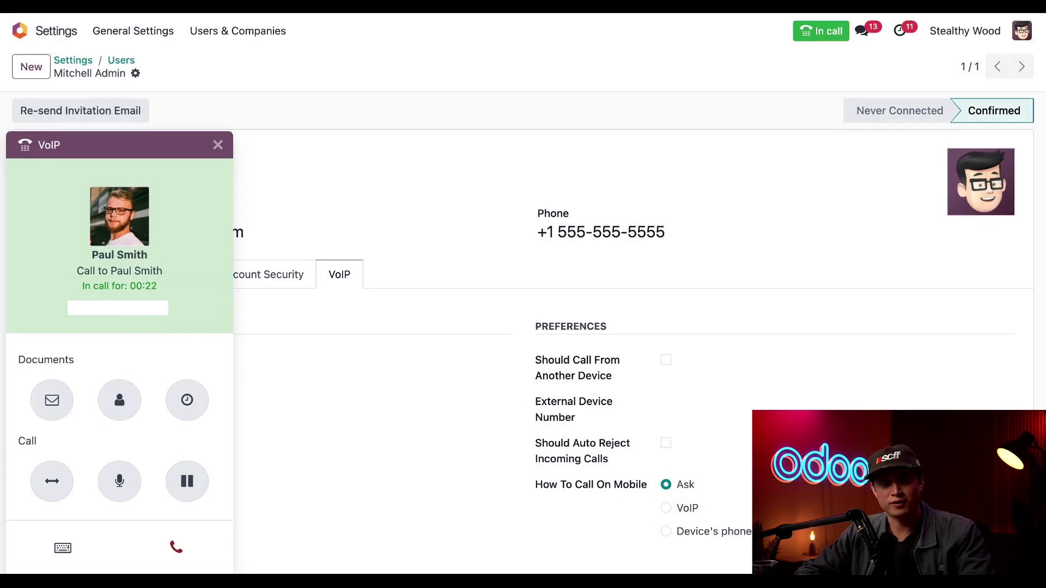
Step: Hang up the connected test call with the red button in the VoIP panel
click(178, 549)
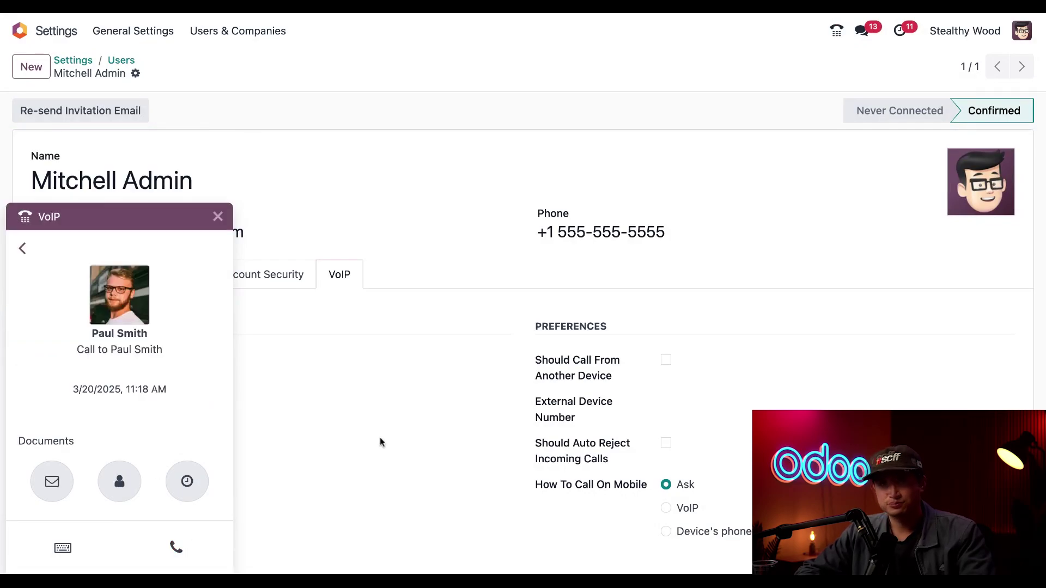